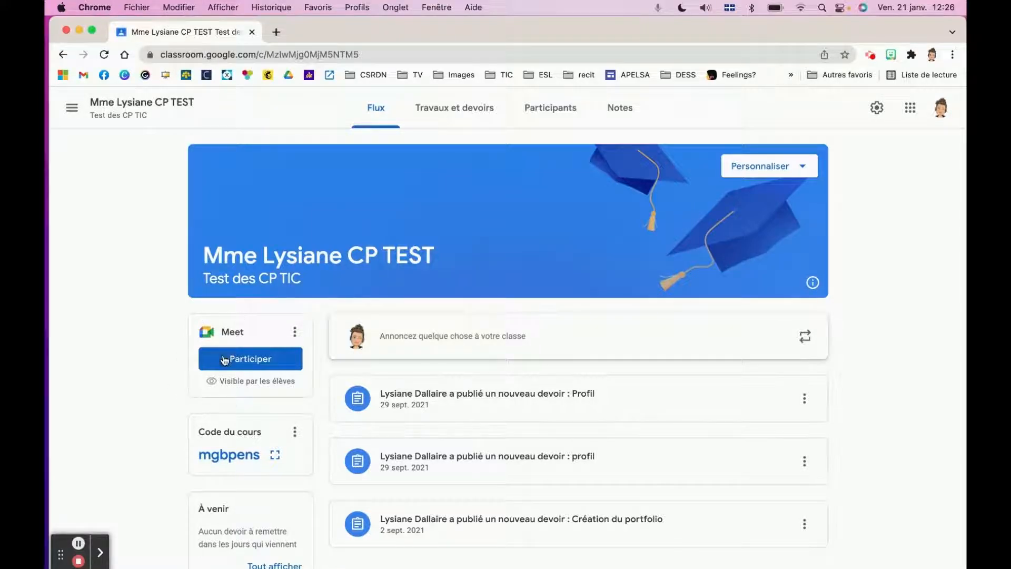
- Turn off student visibility (Visible par les élèves) for the class Meet link and save the setting
click(293, 333)
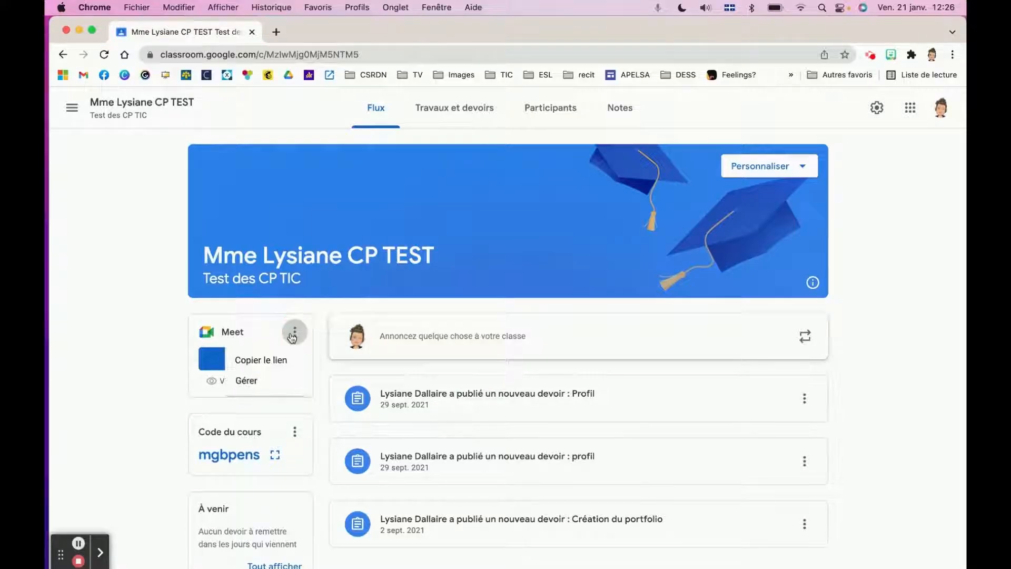
click(277, 382)
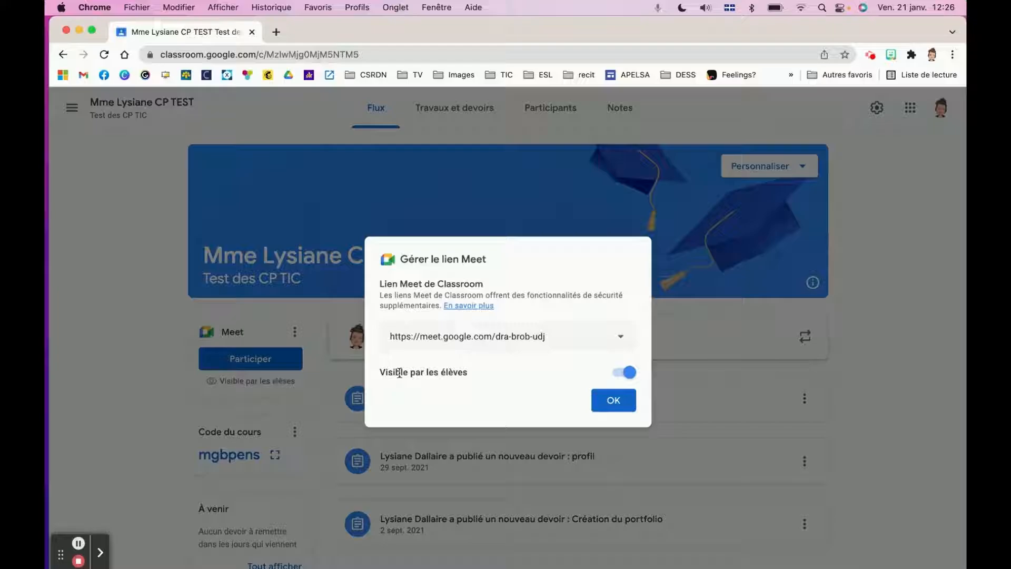
click(615, 374)
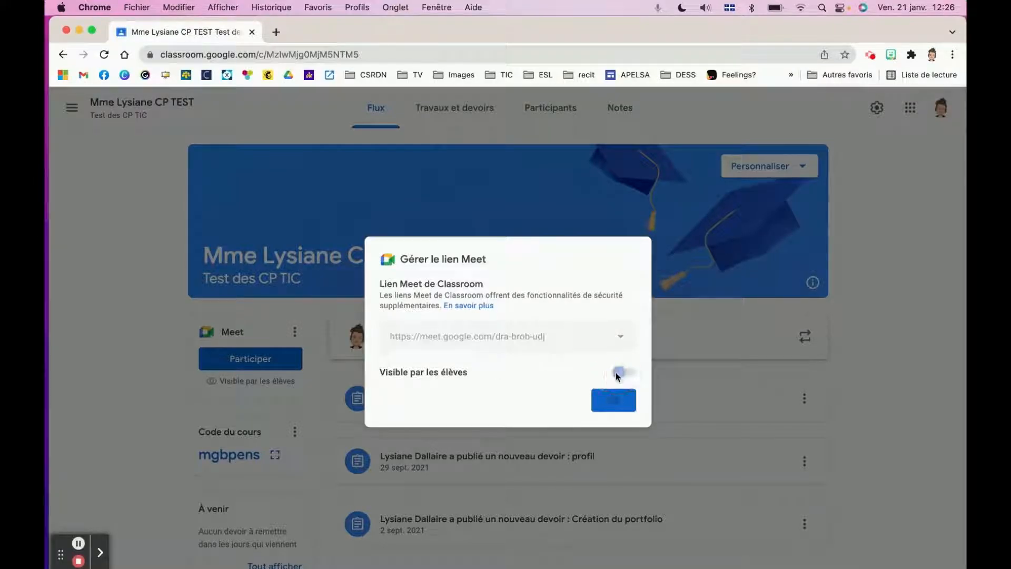
click(616, 402)
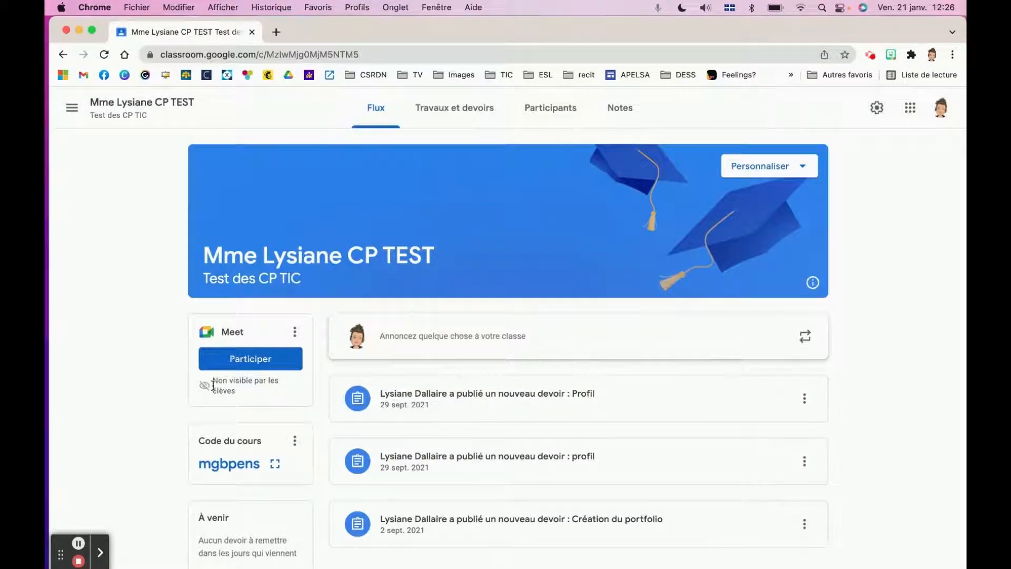
- Open Google Meet in a new browser tab and start an instant meeting
click(276, 31)
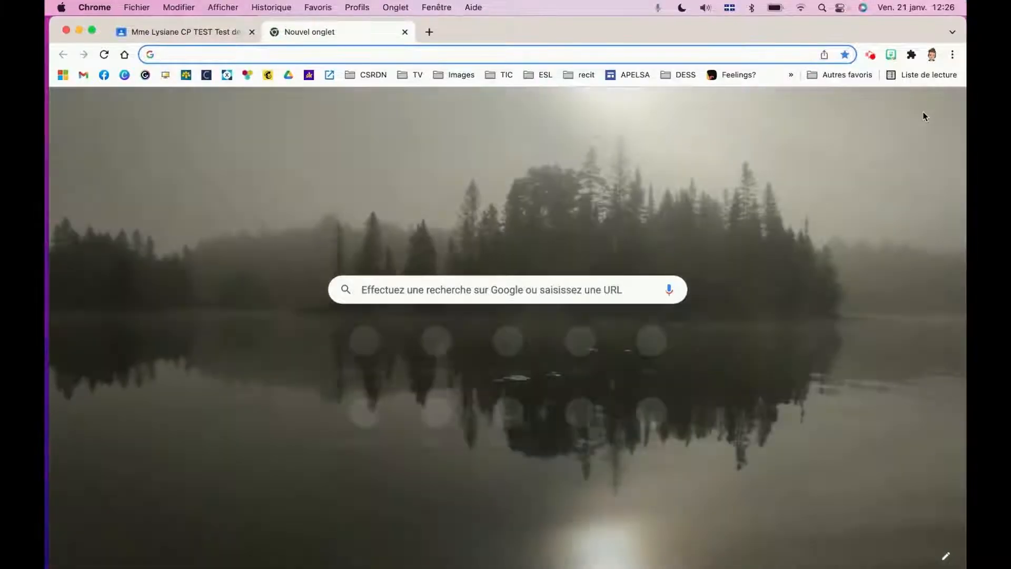
click(920, 113)
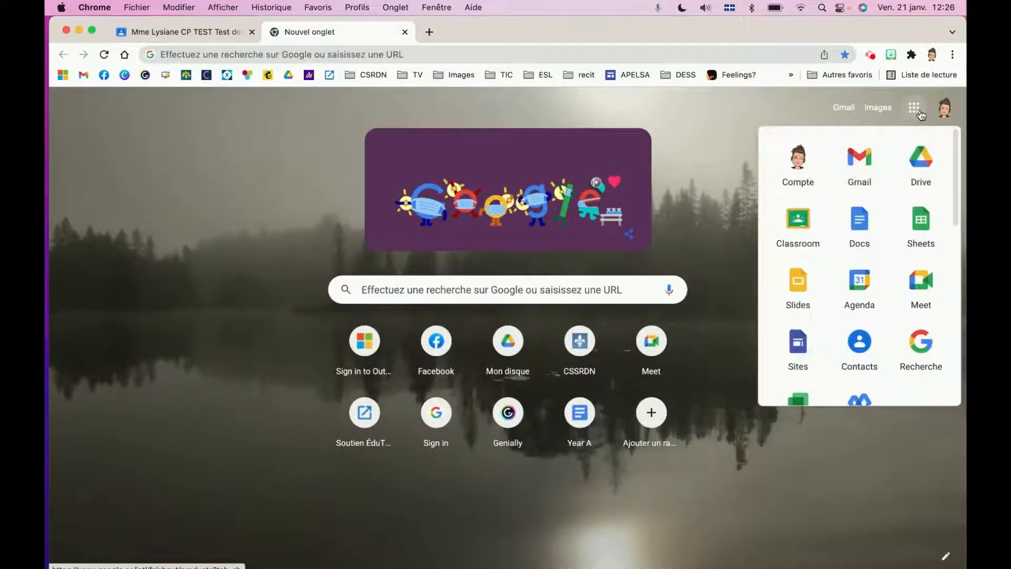
click(932, 296)
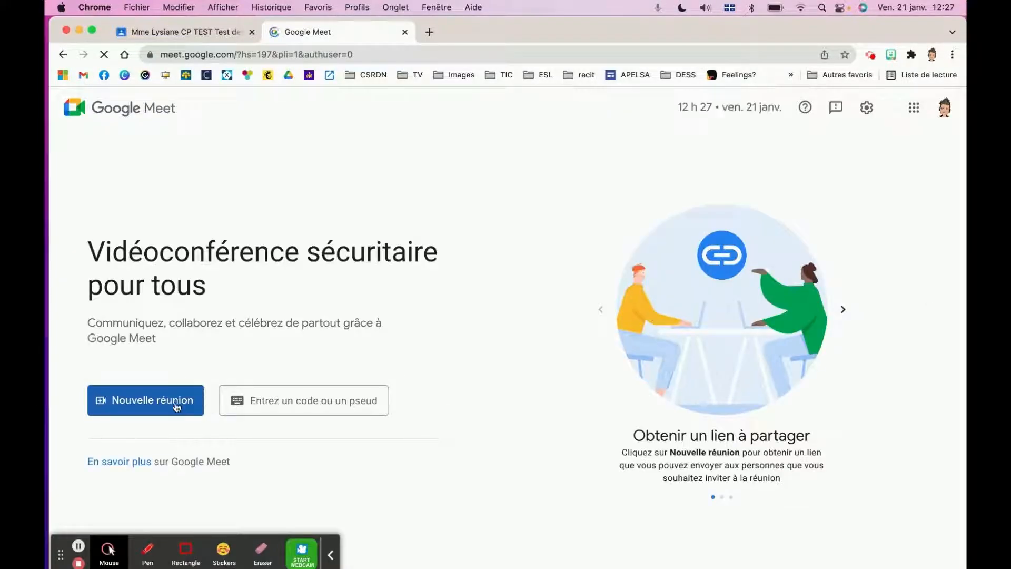
click(177, 404)
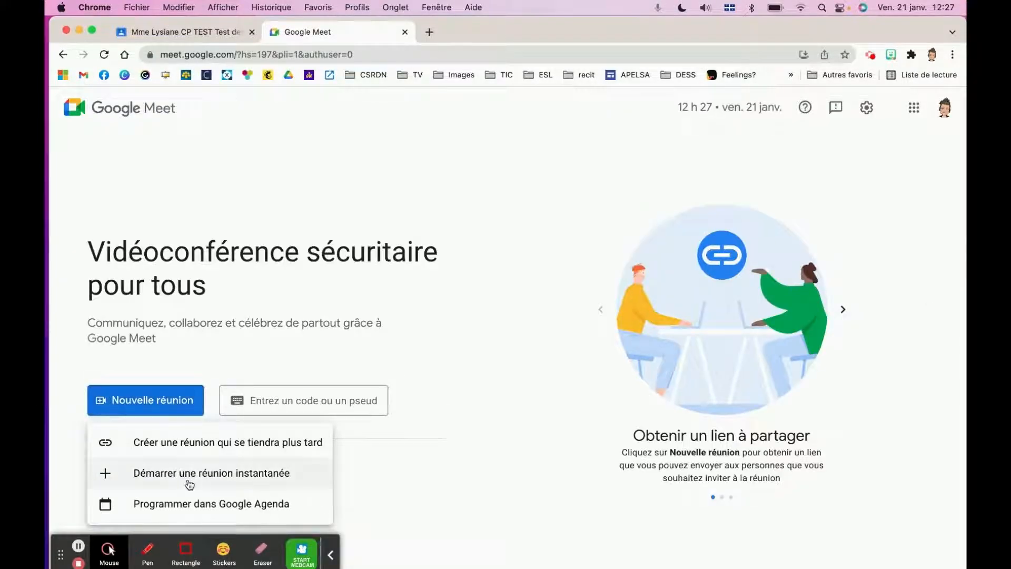
click(188, 477)
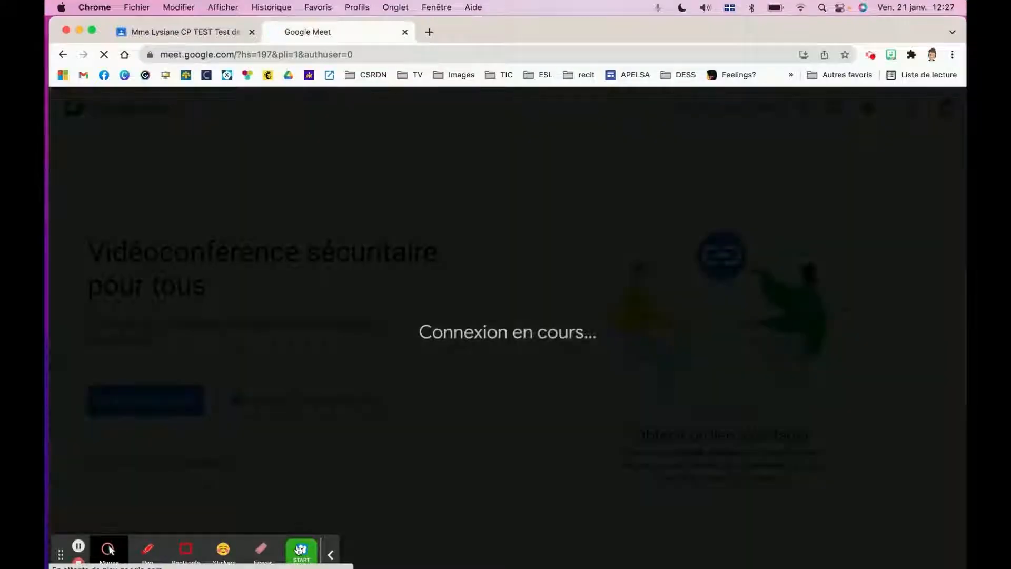
click(331, 557)
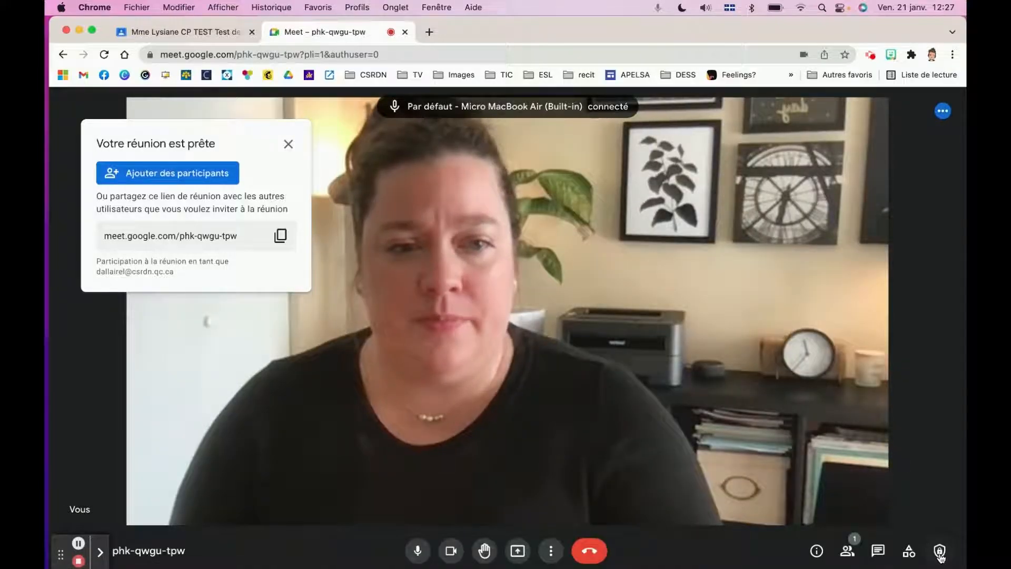
- Turn off quick access (Accès rapide) in the meeting's host controls
click(940, 552)
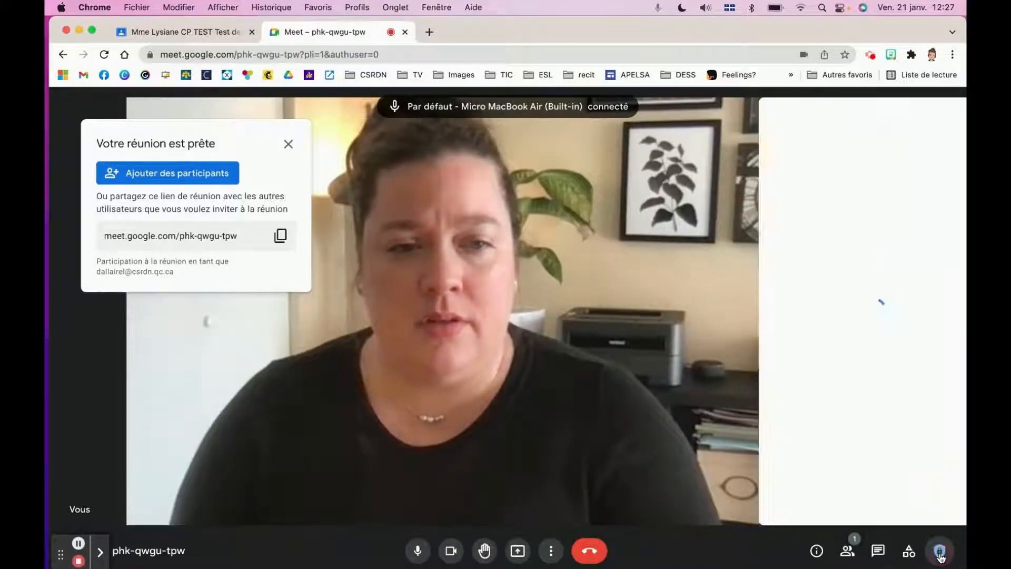
scroll(813, 386, down, 5)
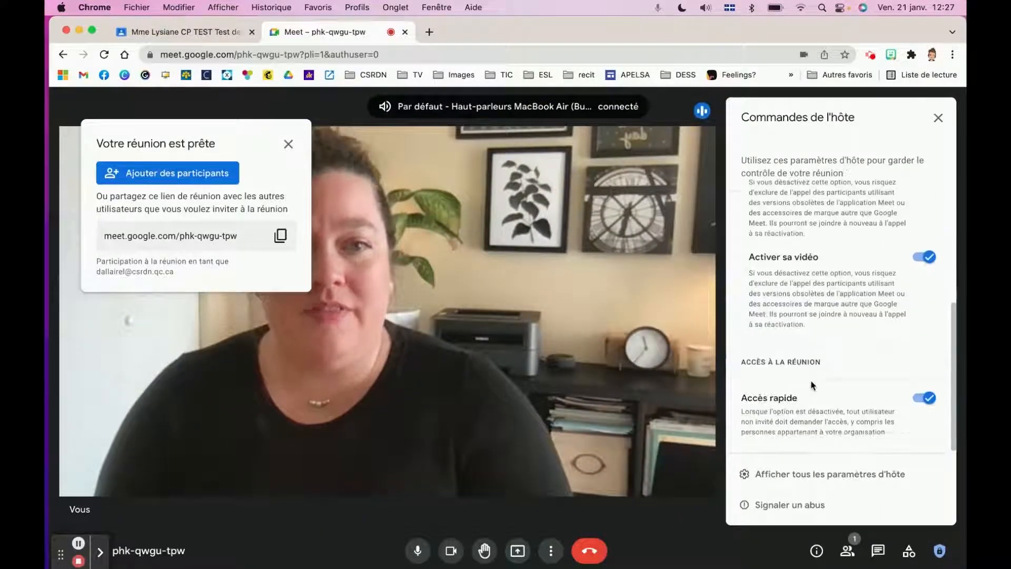
click(923, 400)
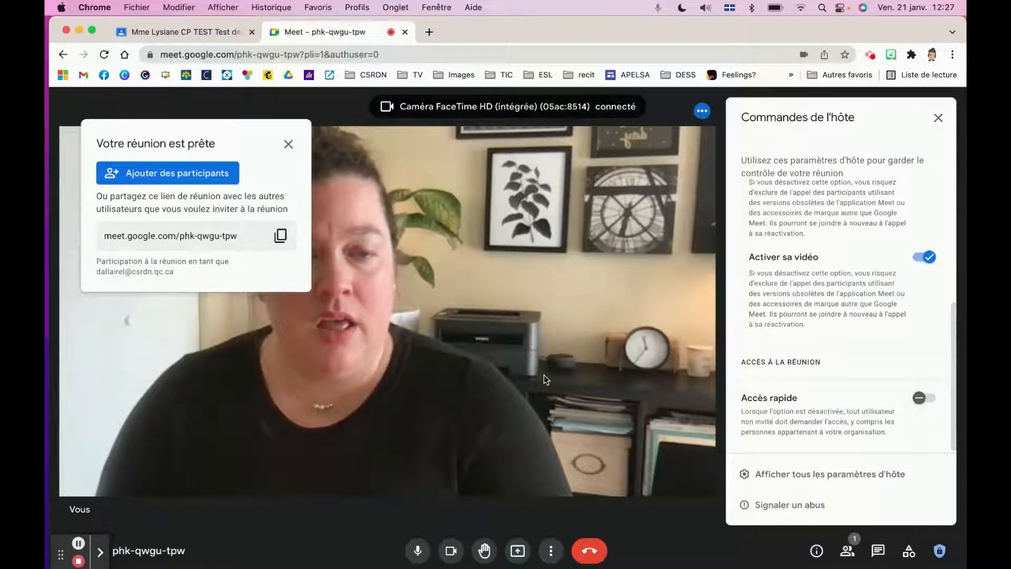
- Copy the meeting's joining link and close the host controls
click(282, 236)
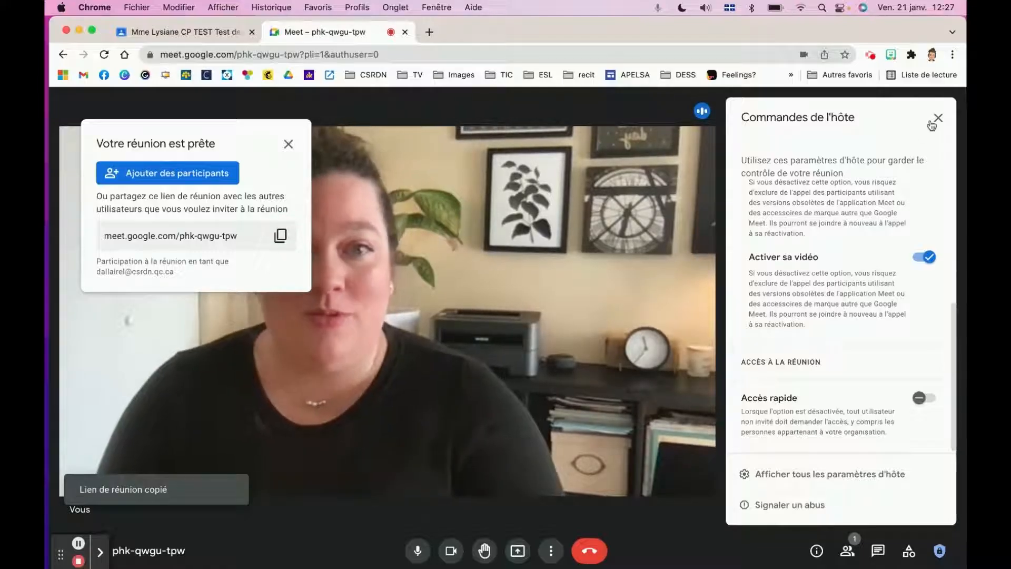
scroll(764, 308, up, 2)
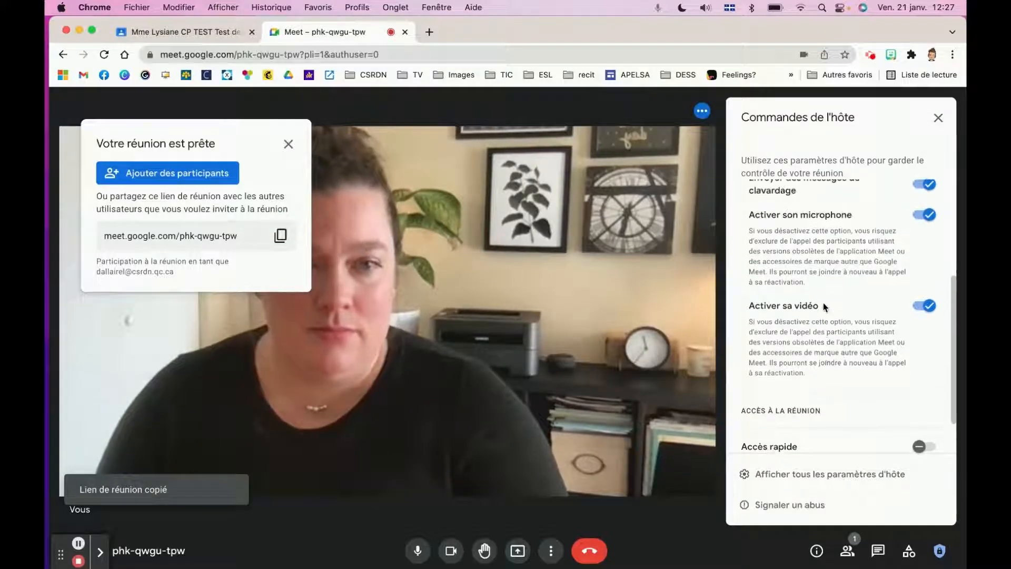
scroll(825, 305, up, 3)
click(938, 119)
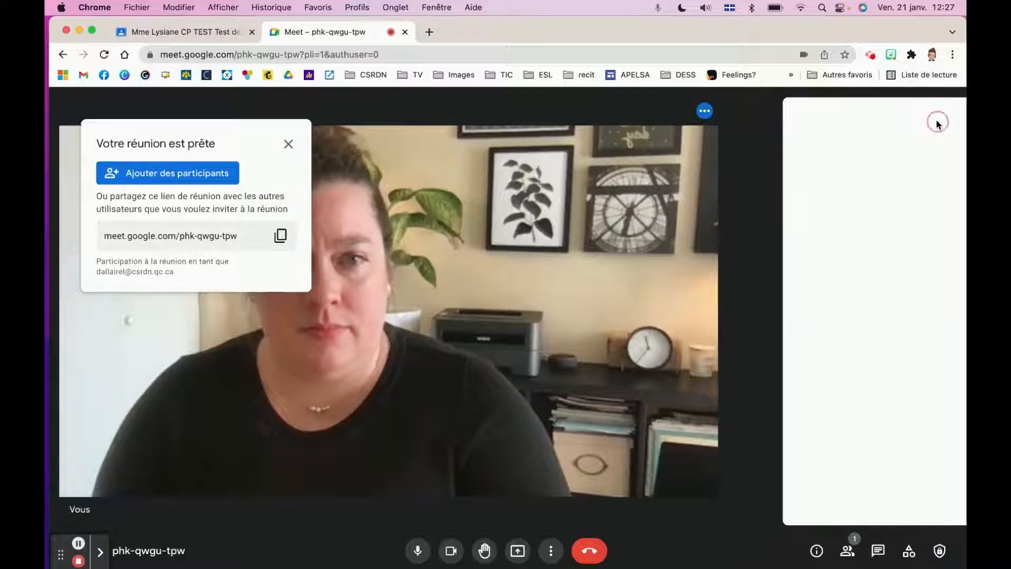
- Return to the Classroom stream, start a new announcement and check the classes it can be shared with
click(209, 33)
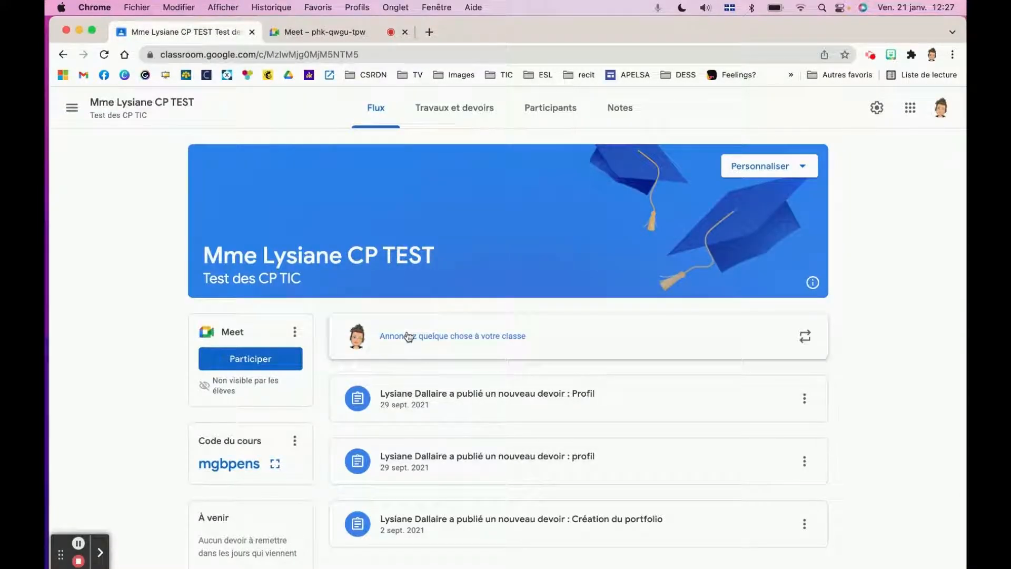
click(409, 337)
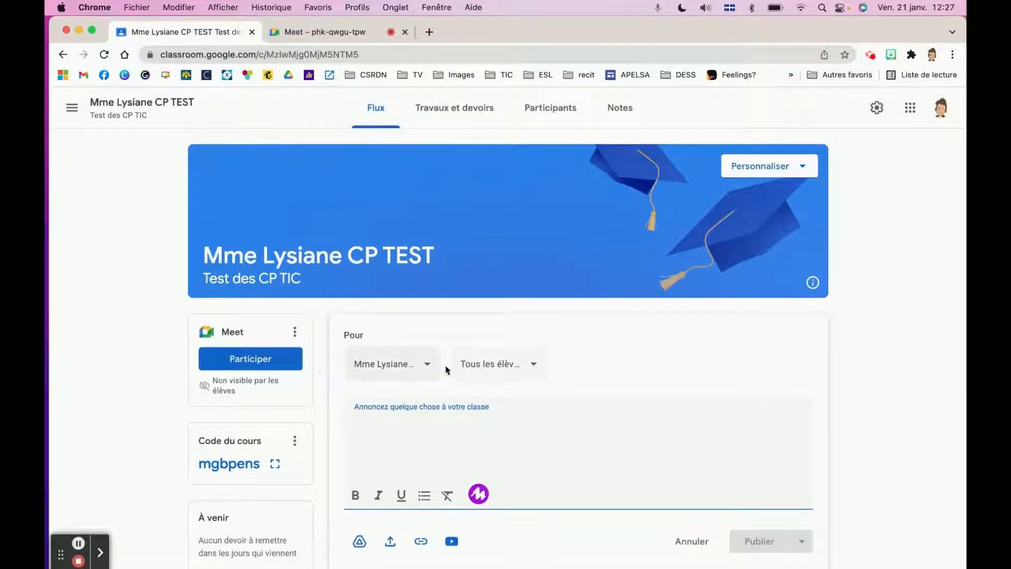
click(396, 373)
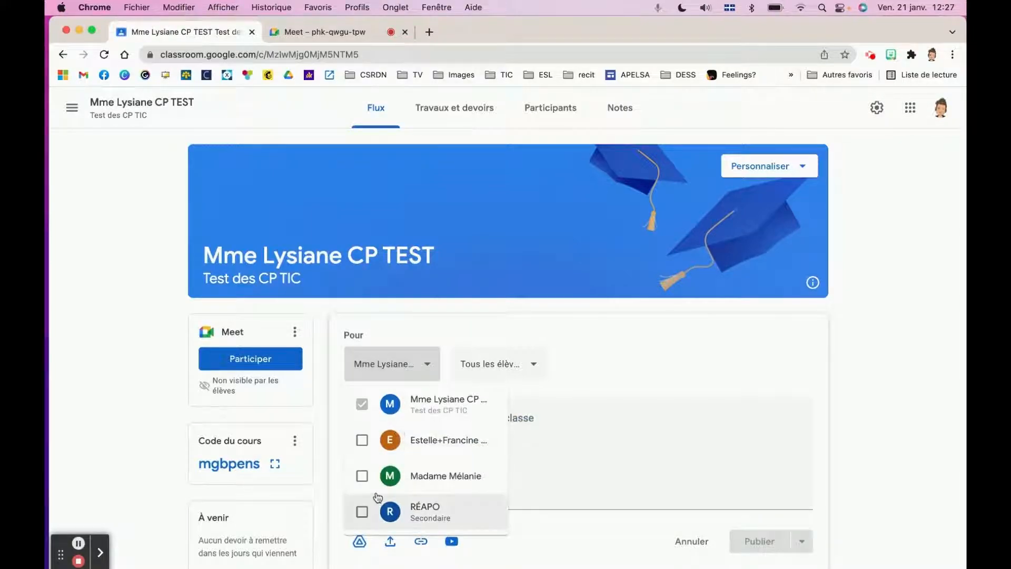
click(427, 374)
click(472, 421)
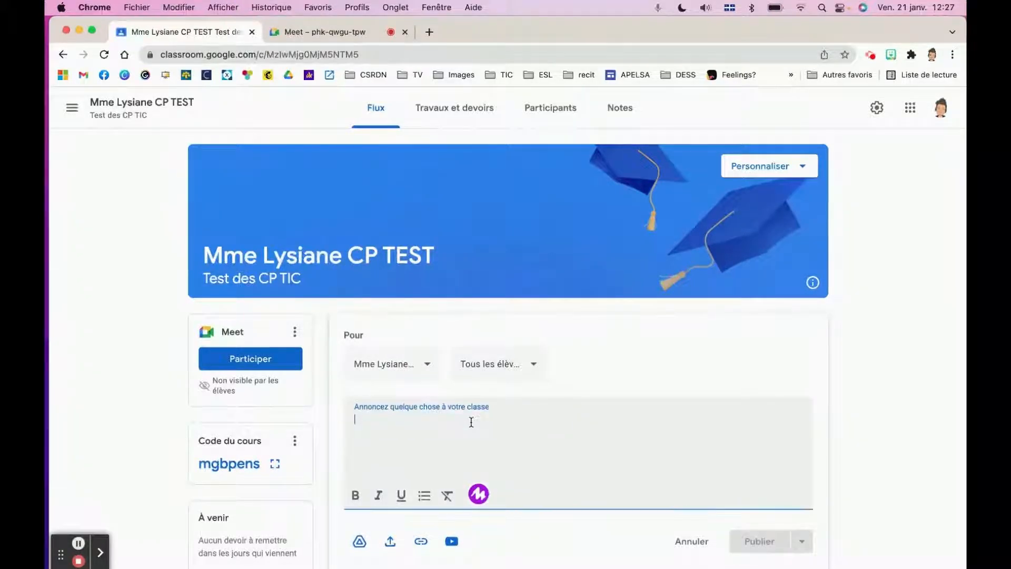
- Write "Bonjour chers parents, à l'heure de votre rendez-vous, cliquez sur le lien ci-dessous pour accéder à mon bureau virtuel. Merci et à bientôt." as the announcement text
text(B)
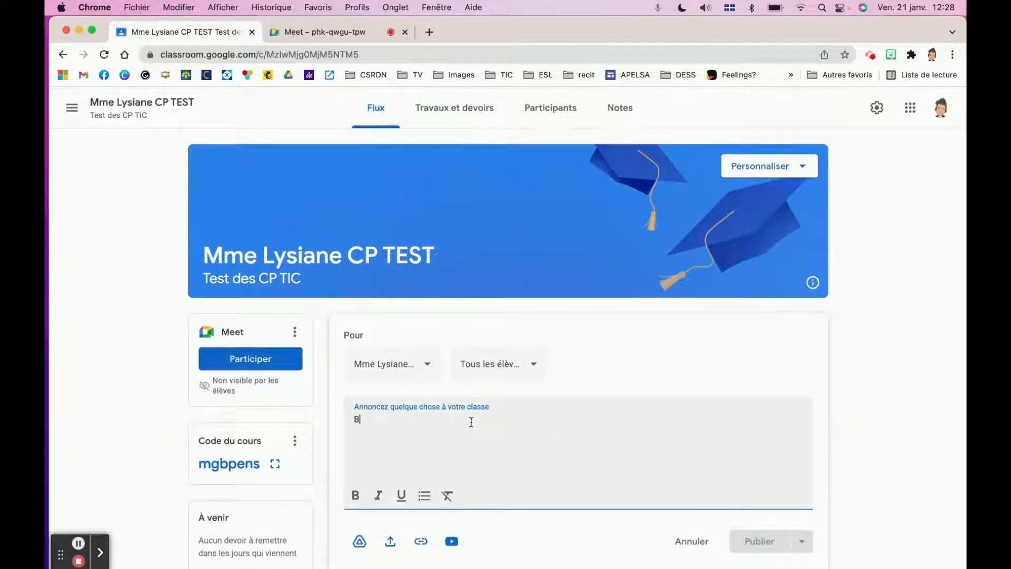
text(onjour chers parents,)
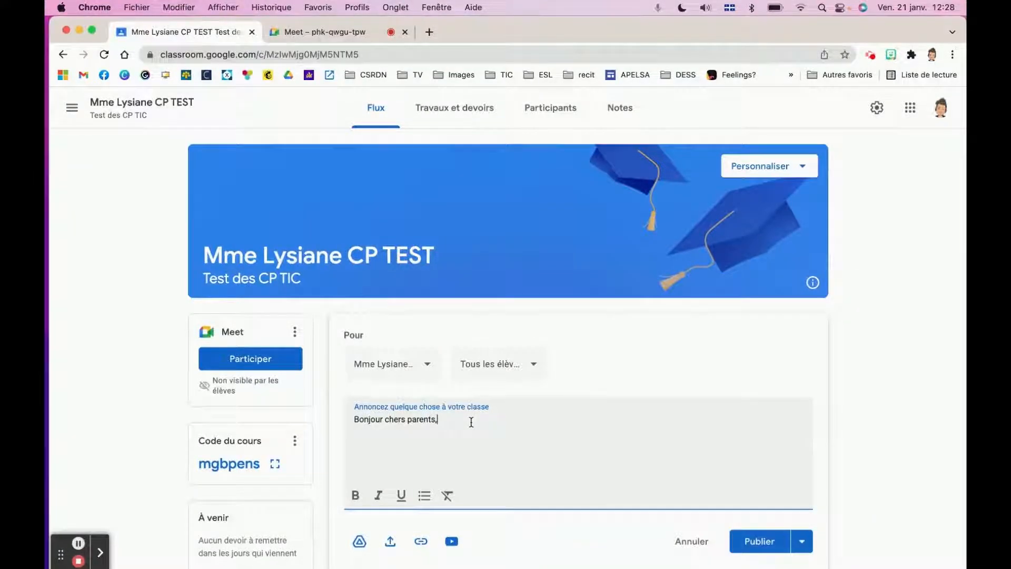
key(Return)
text(à l'heure de votre rendez-)
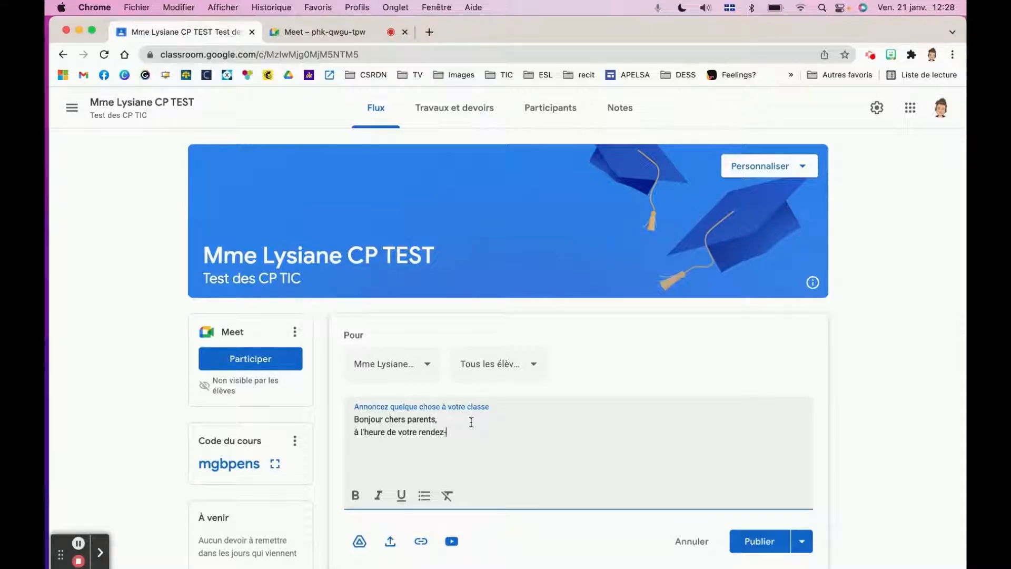
text(vous, cliquez sur le lien)
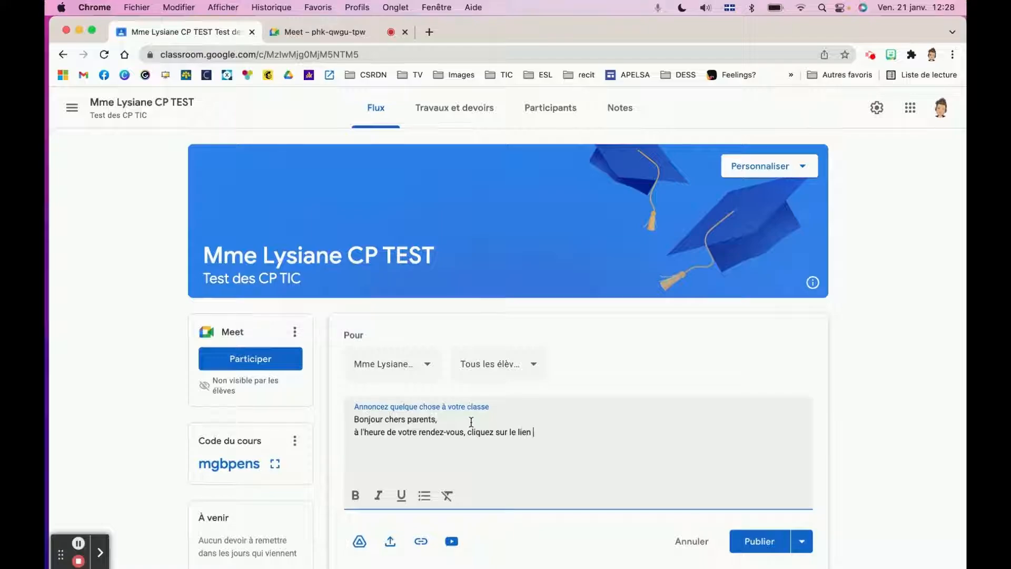
text( ci-dessous pour accéder à )
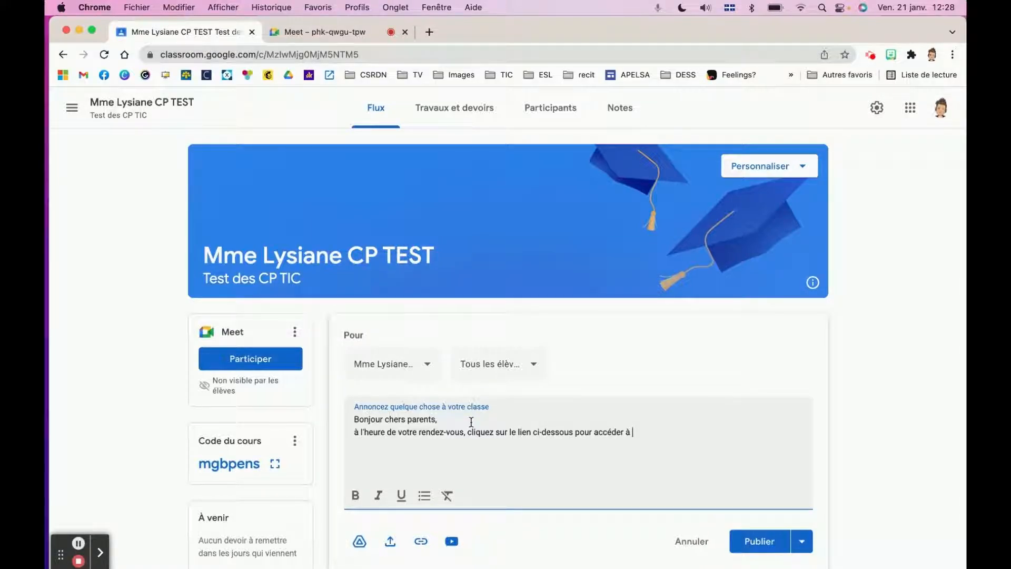
text(mon bureau virtuel. )
text(Merci et à bientôt.)
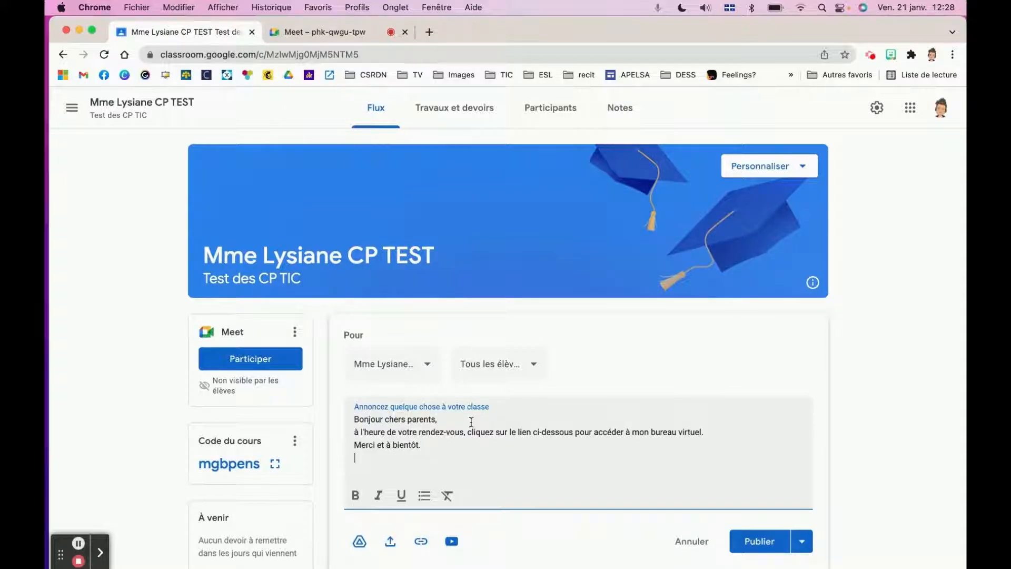
key(super+v)
key(Return)
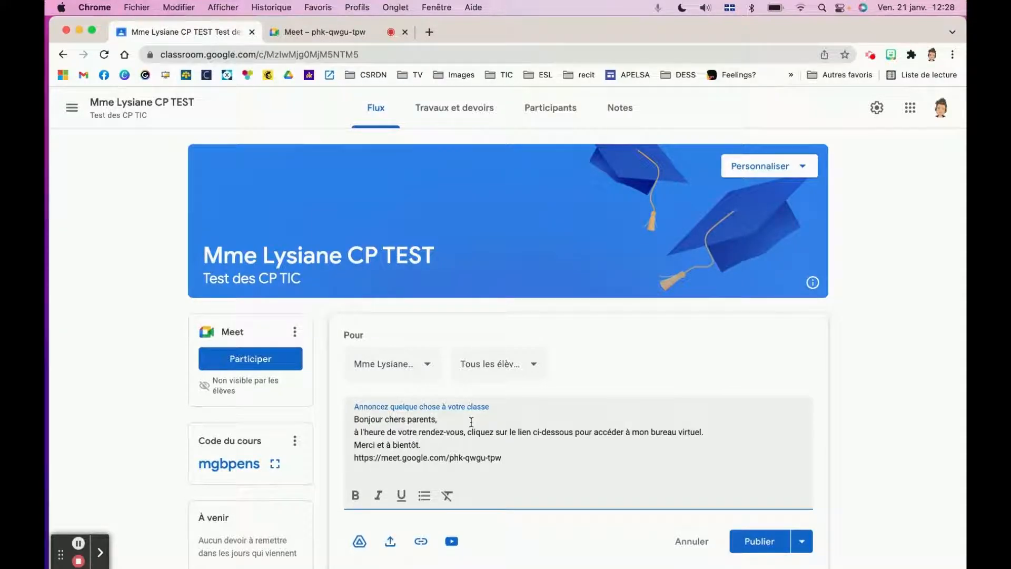
drag(506, 459, 347, 461)
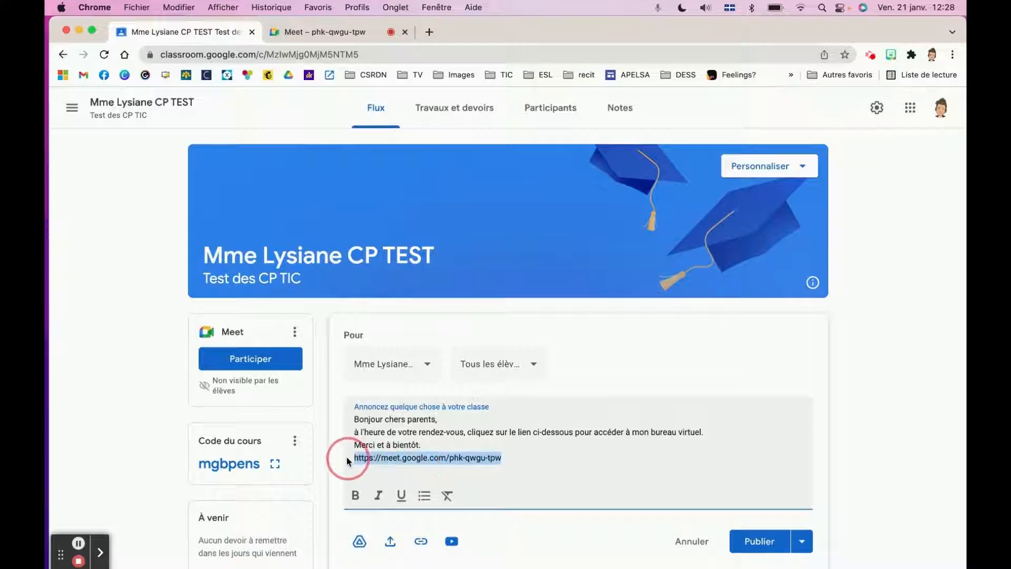
key(super+x)
- Attach the copied Meet link to the announcement and publish it to all students of the class
click(421, 541)
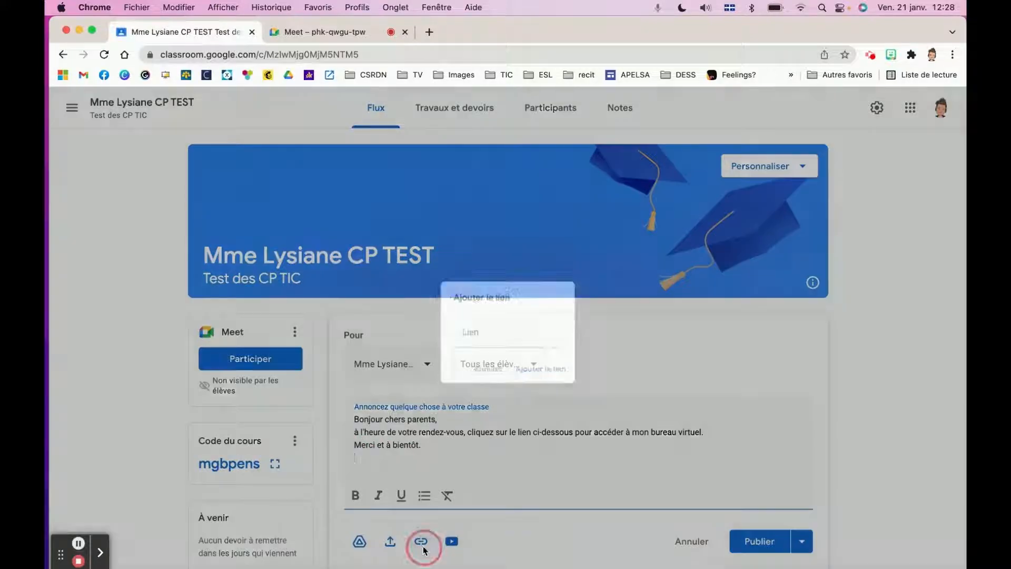
key(super+v)
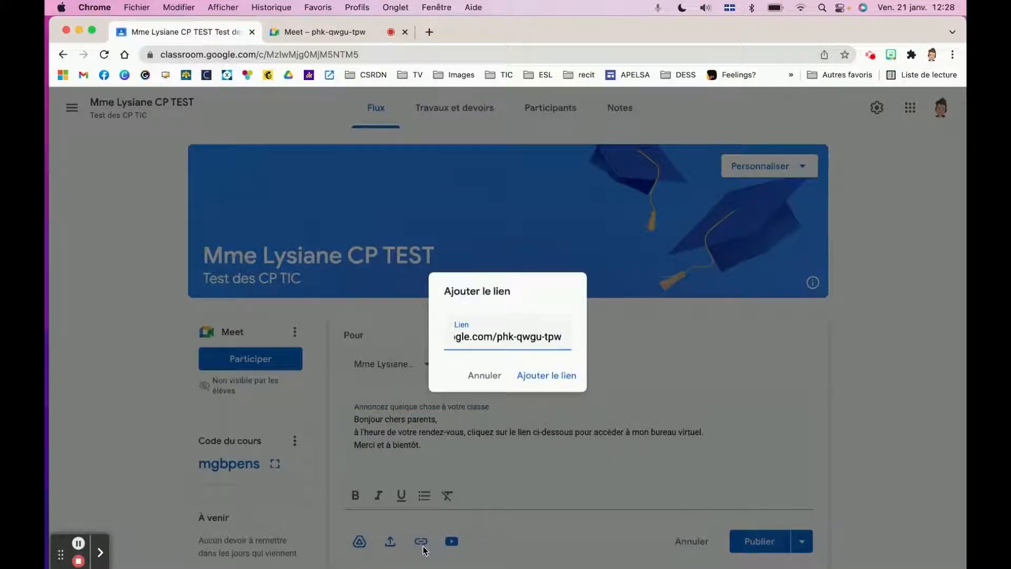
click(529, 382)
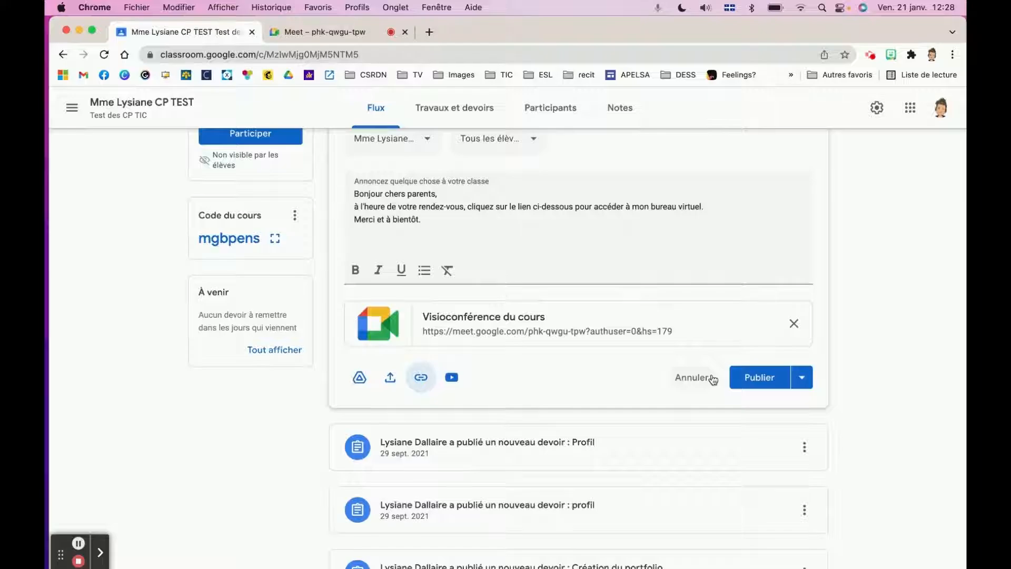
scroll(520, 395, up, 1)
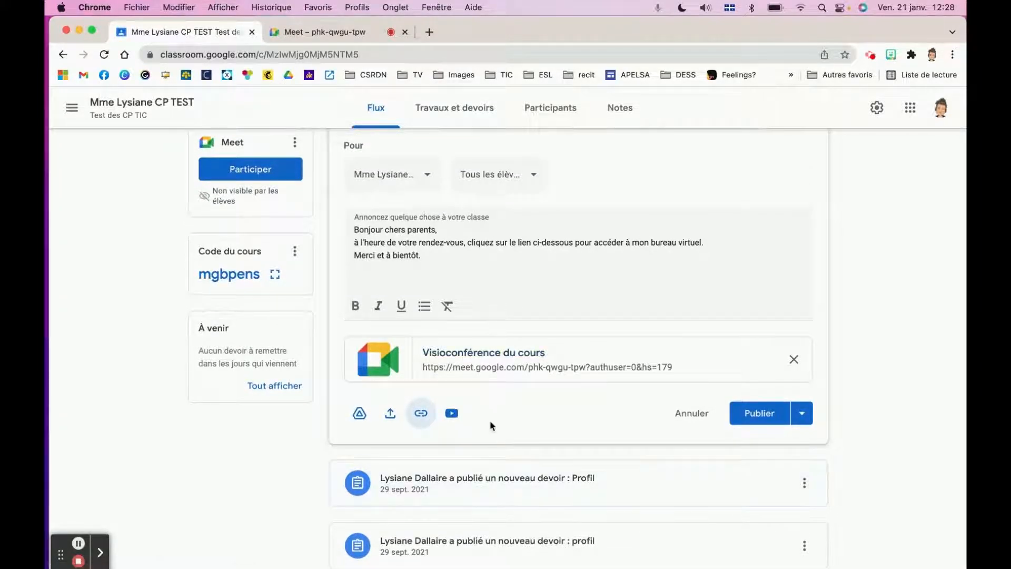
click(763, 415)
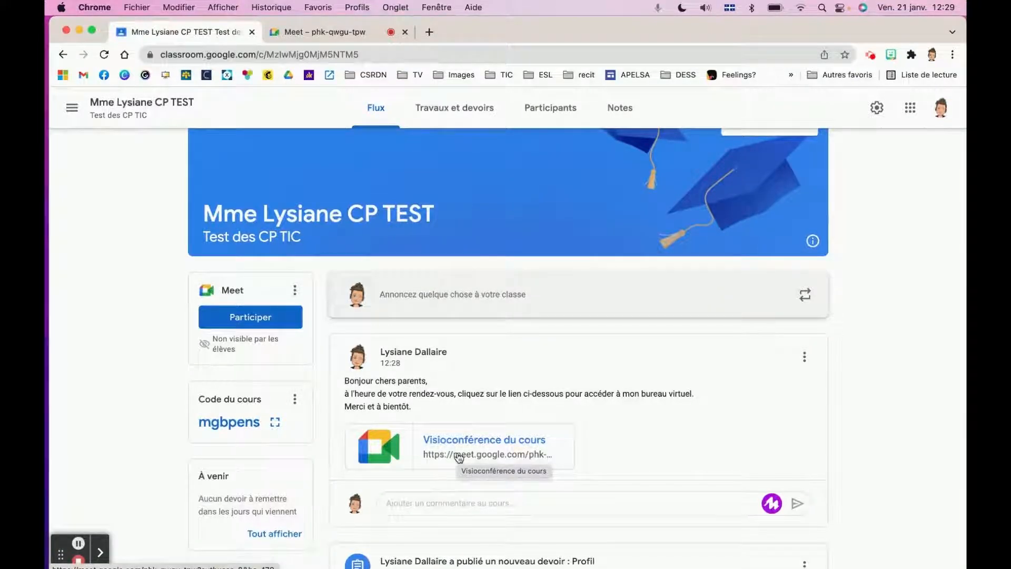
- Switch back to the running Meet call and dismiss the meeting-ready notice
click(326, 36)
click(286, 143)
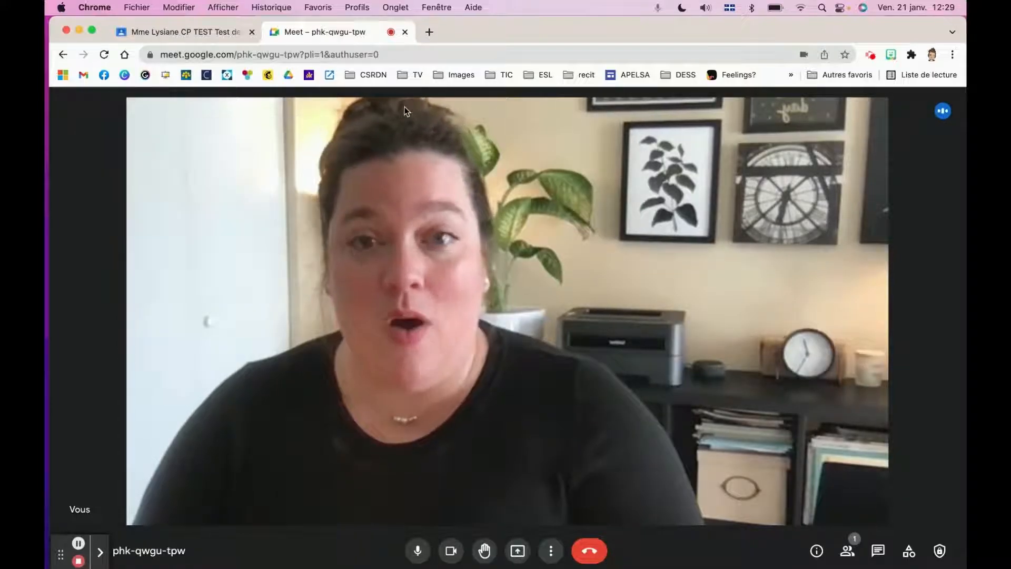